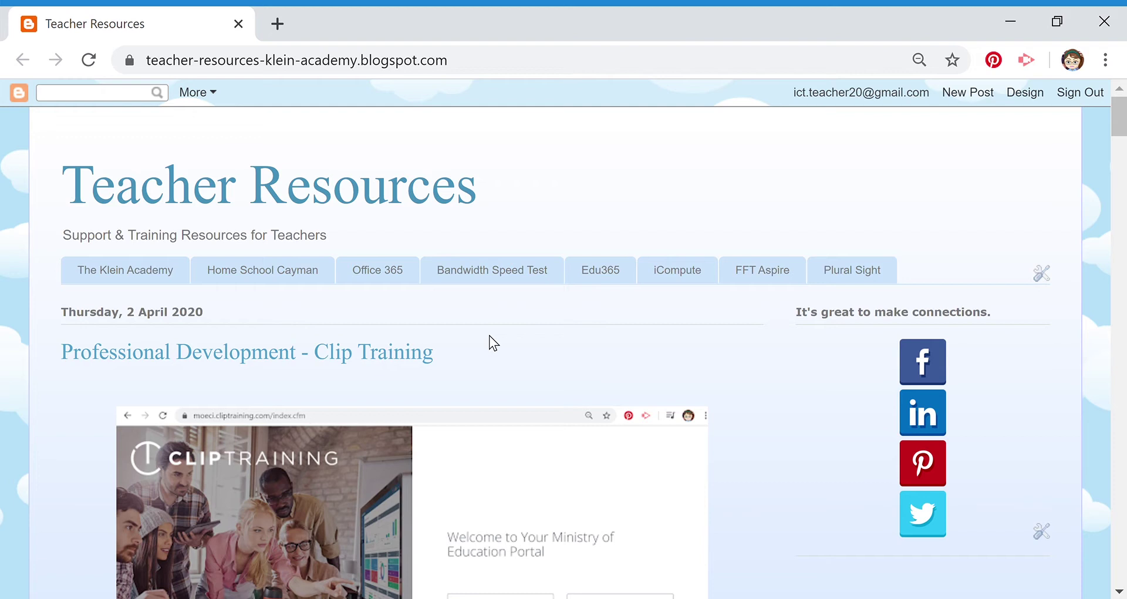
- Go from the blog to the Office 365 site and its Microsoft sign-in page
left_click(384, 282)
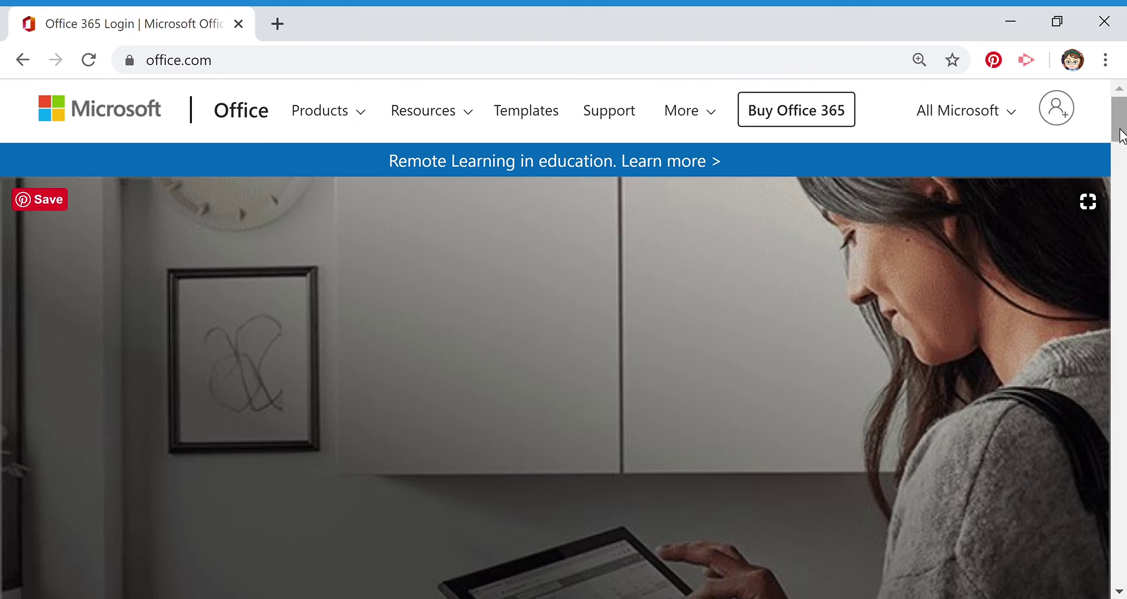
scroll(1120, 146, "down", 3)
scroll(1121, 146, "down", 8)
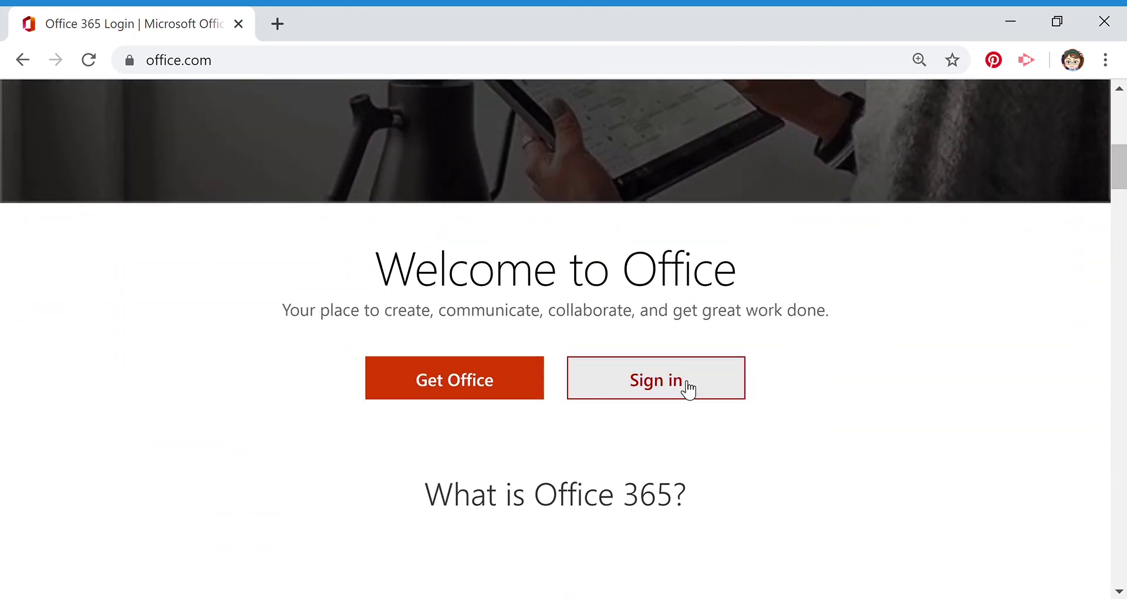
left_click(678, 382)
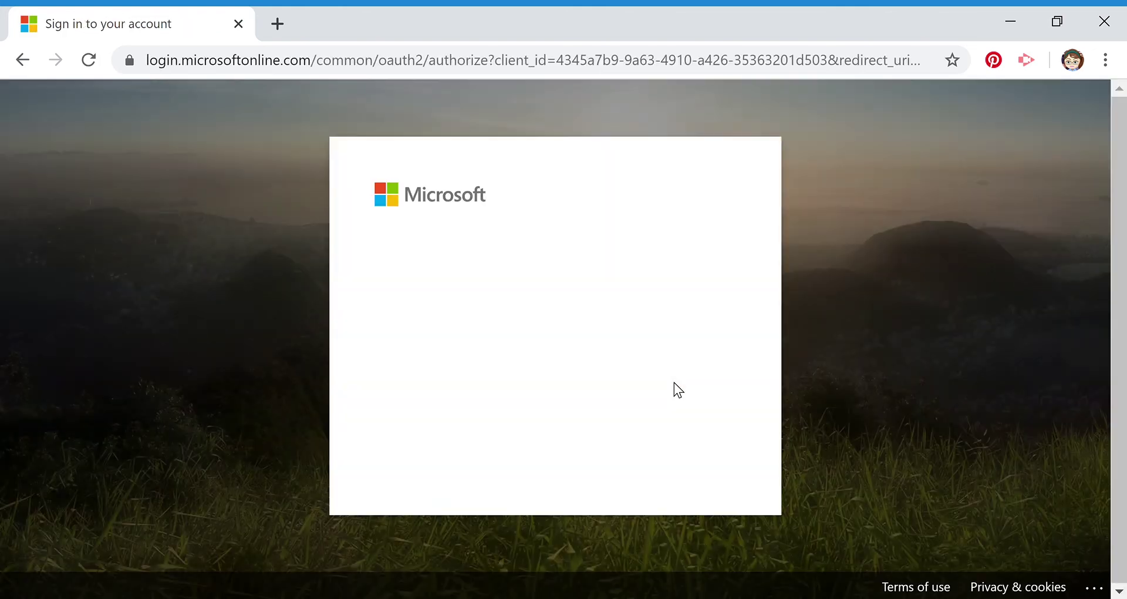
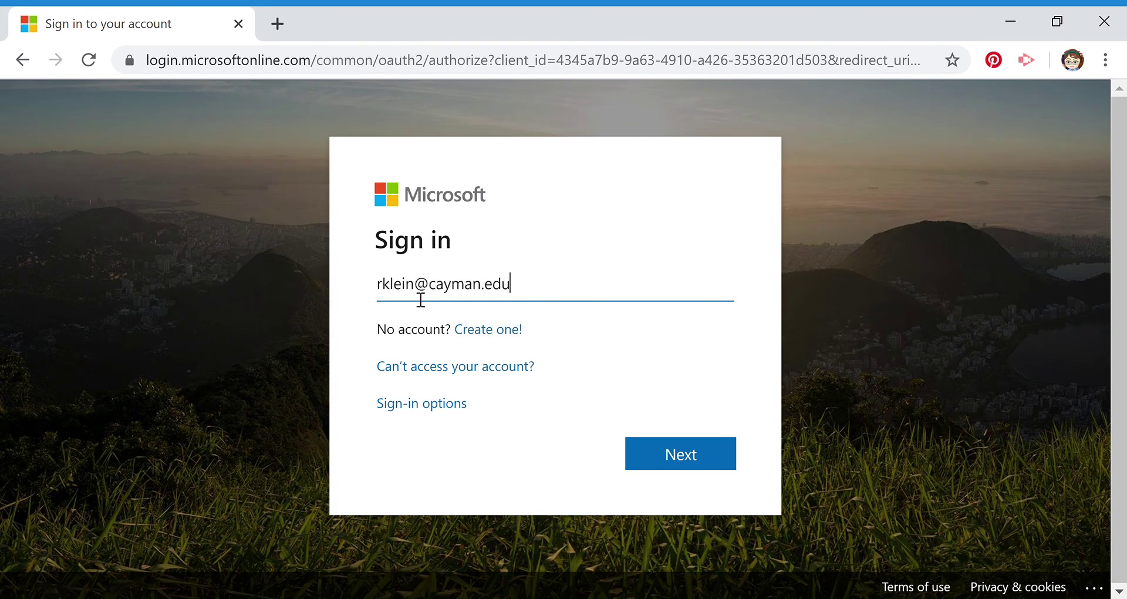
- Sign in with the school e-mail address and password, choosing not to stay signed in
left_click(676, 457)
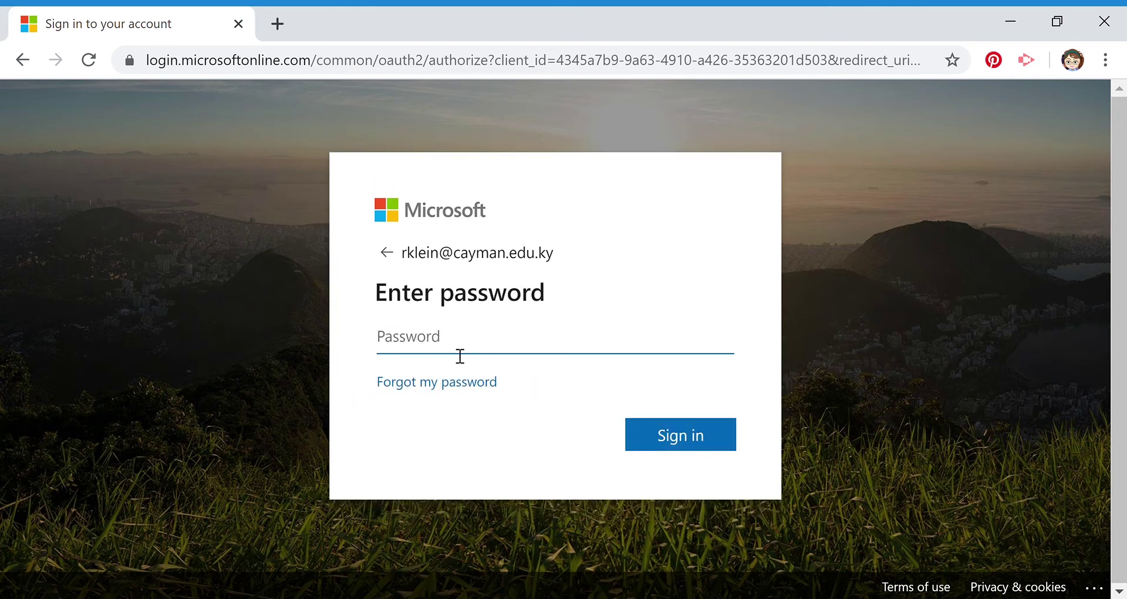
type("••••••••••")
left_click(670, 445)
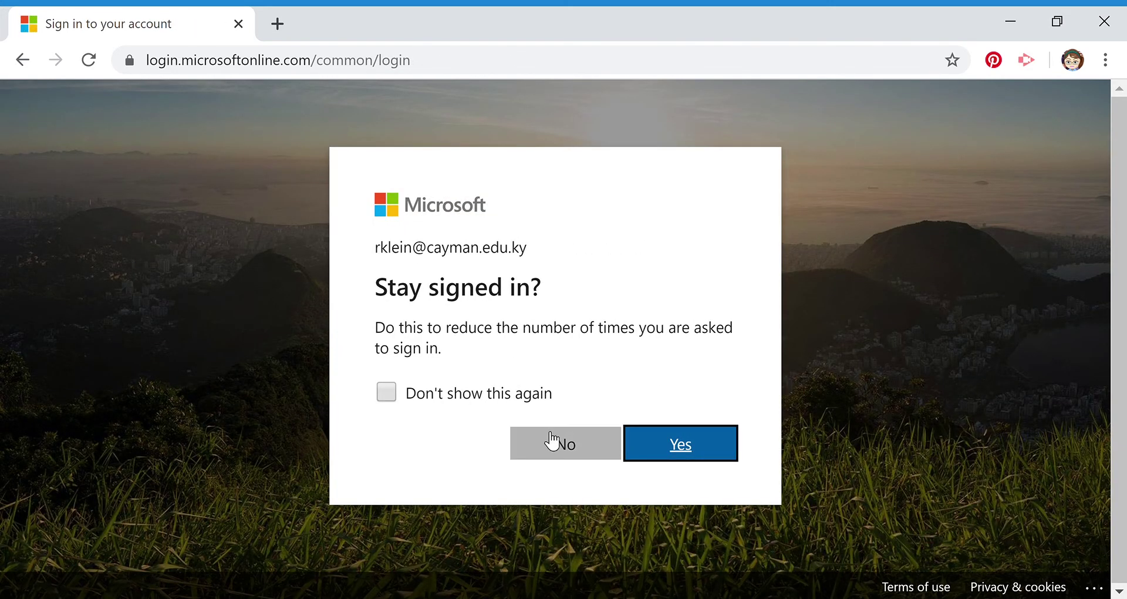
left_click(573, 441)
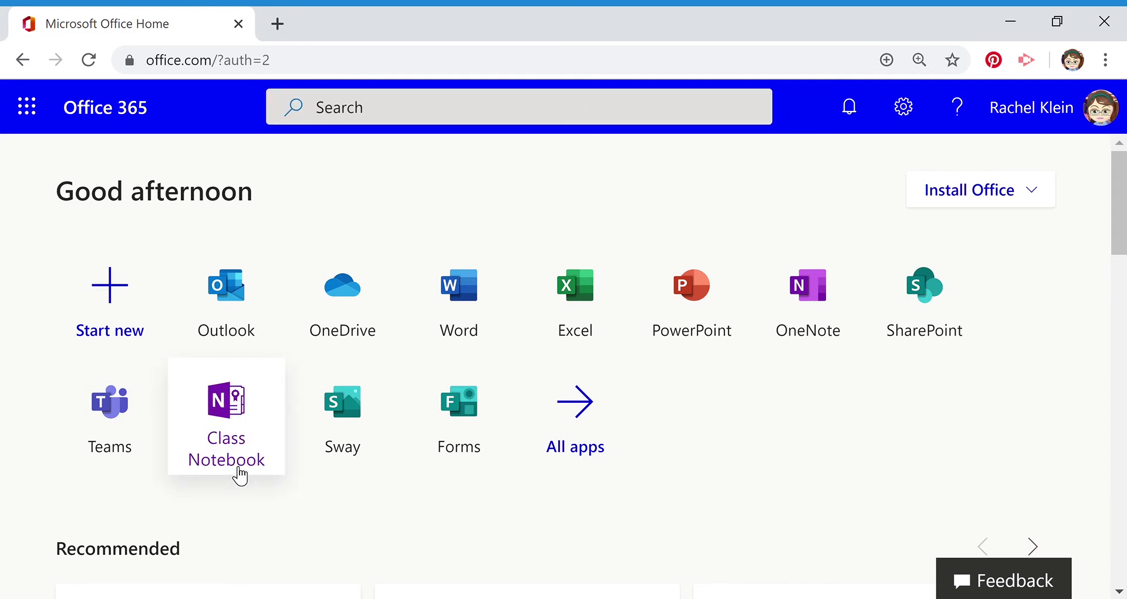
- Search the Office apps for 'class' and launch the Class Notebook app
left_click(350, 116)
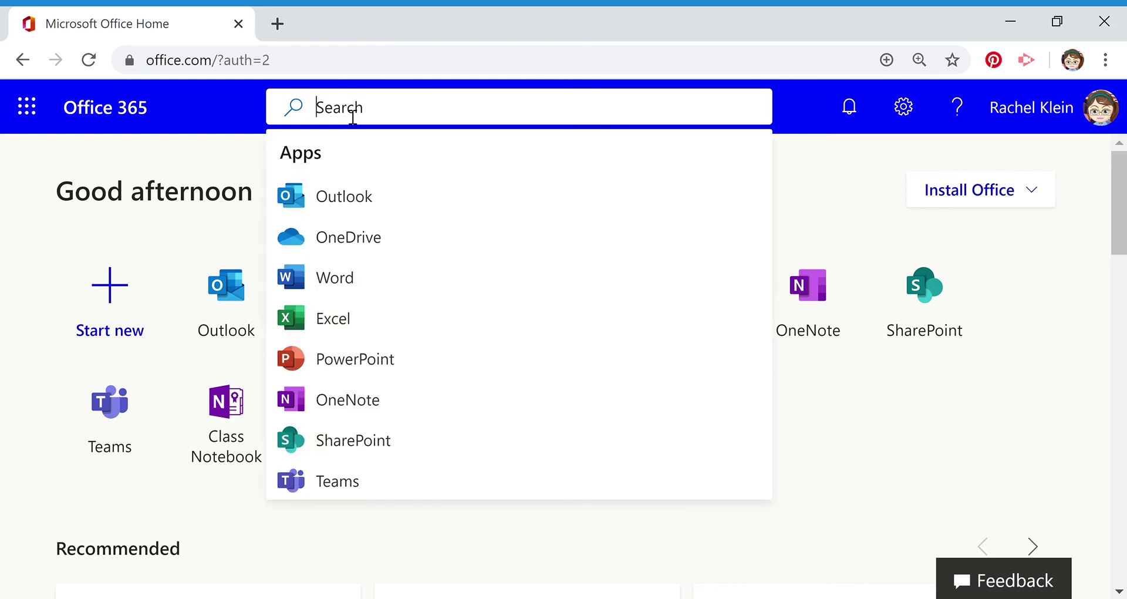
type("class")
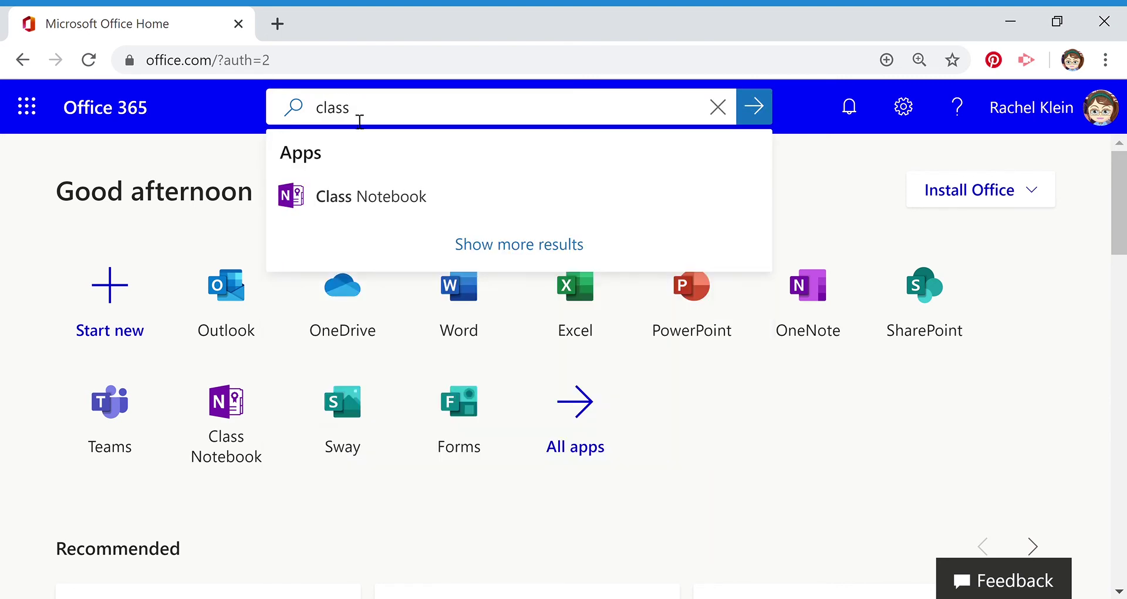
left_click(412, 198)
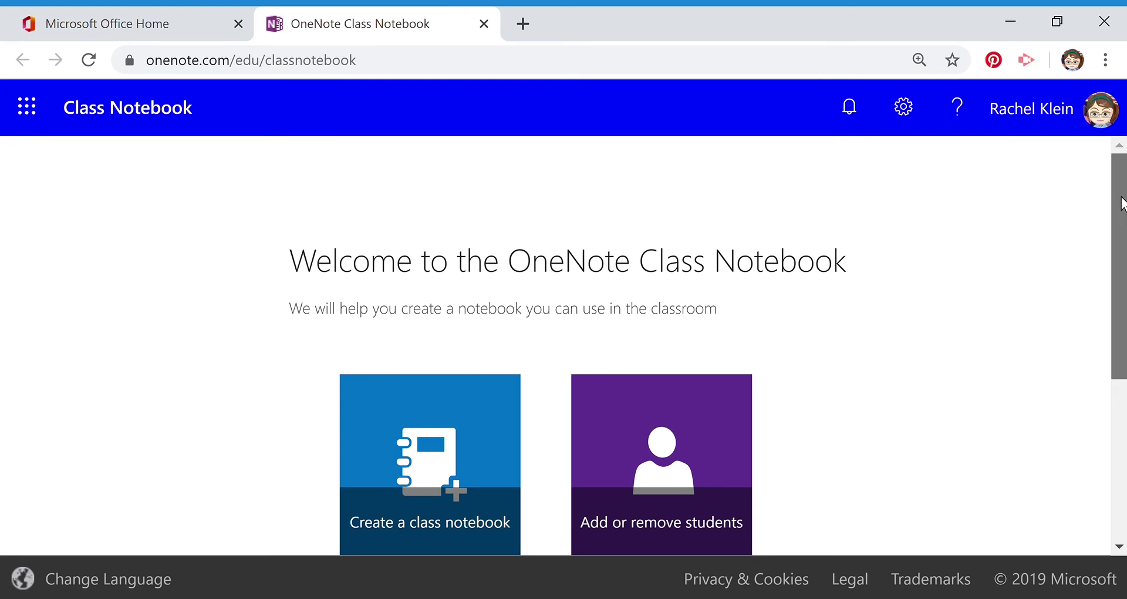
- Begin a new notebook from the Create a class notebook tile
scroll(1122, 202, "down", 1)
scroll(708, 355, "down", 2)
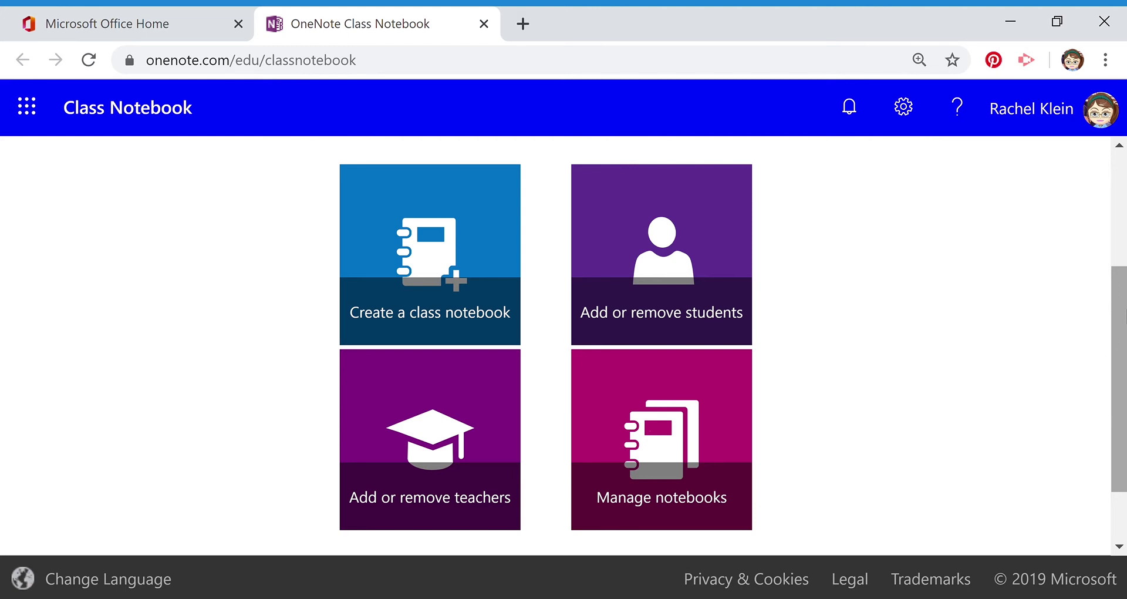
left_click(436, 294)
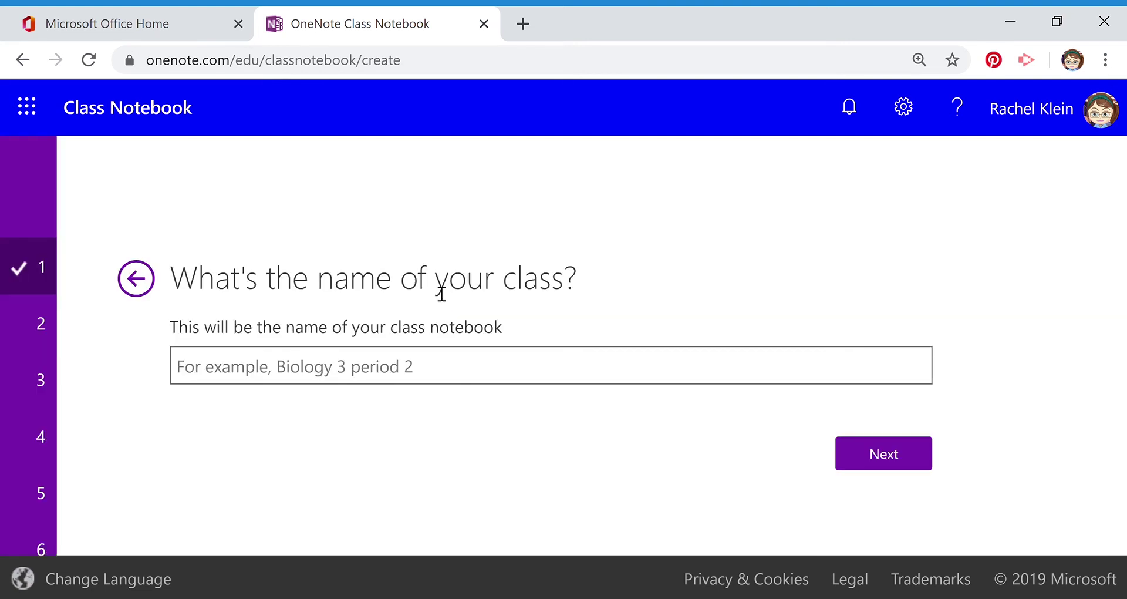
- Name the class notebook 'Year 6 Klein' and confirm
left_click(255, 380)
type("Year ")
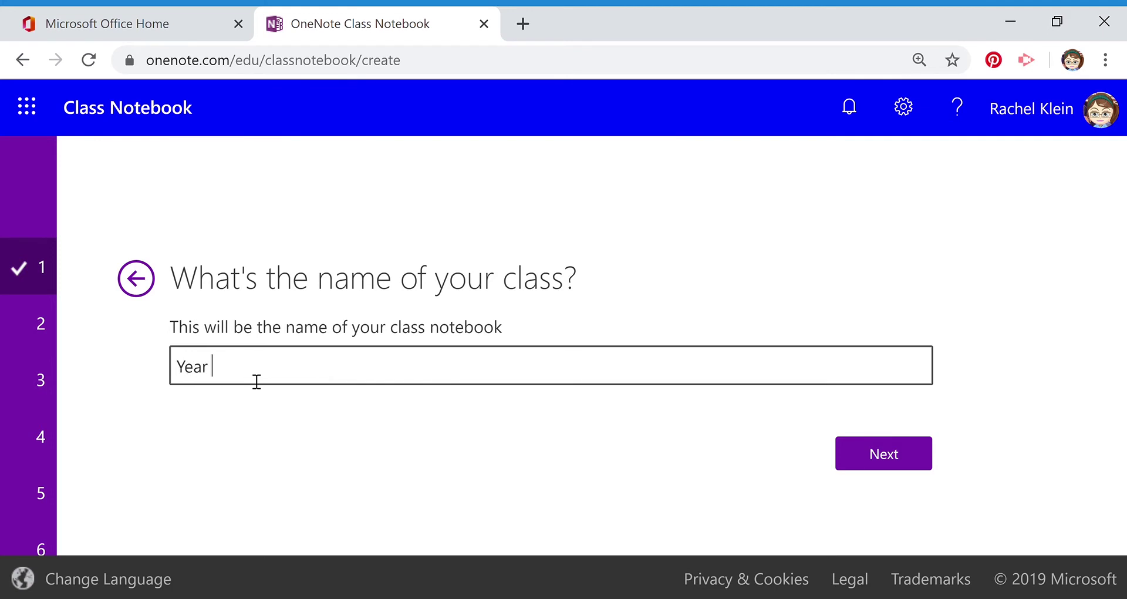
type("6 Klein")
left_click(884, 458)
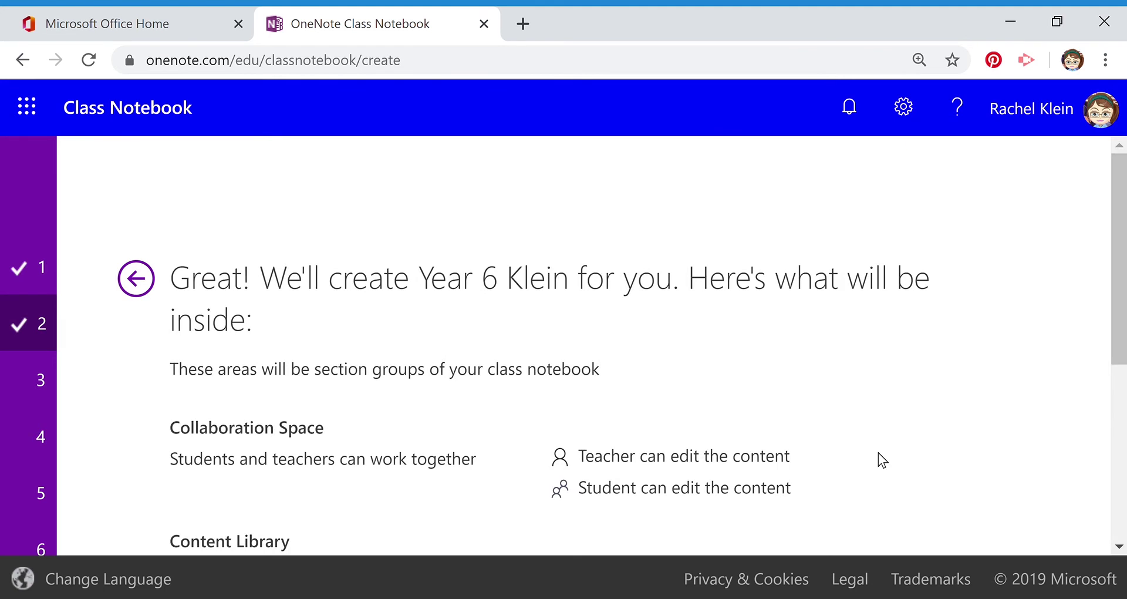
- Review the notebook's section-group overview and continue to the co-teacher step
scroll(878, 453, "down", 2)
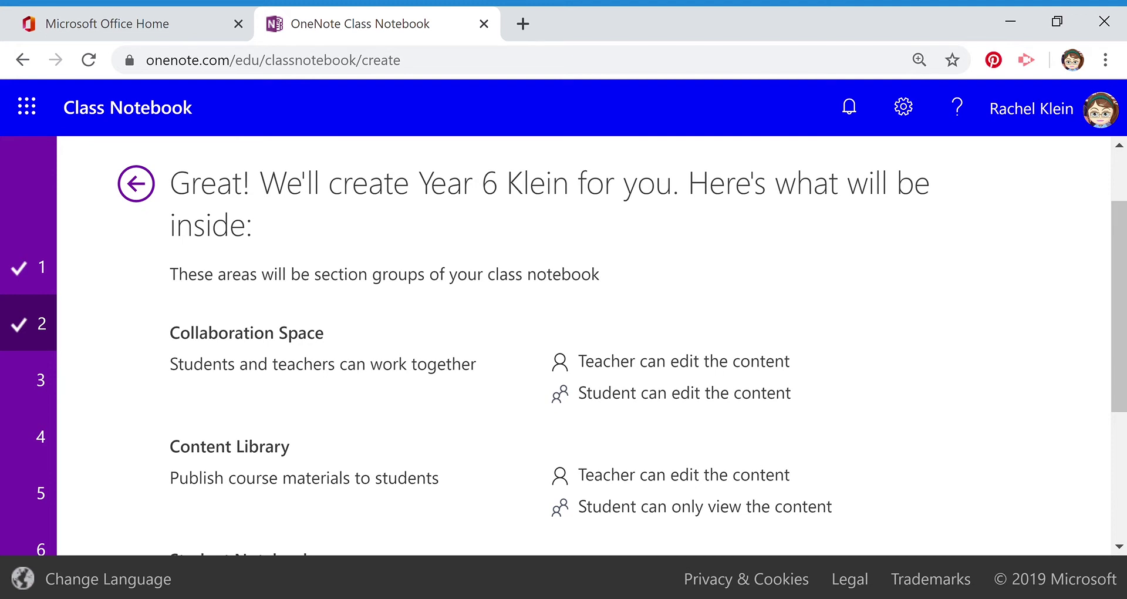
scroll(621, 344, "down", 1)
scroll(621, 343, "down", 1)
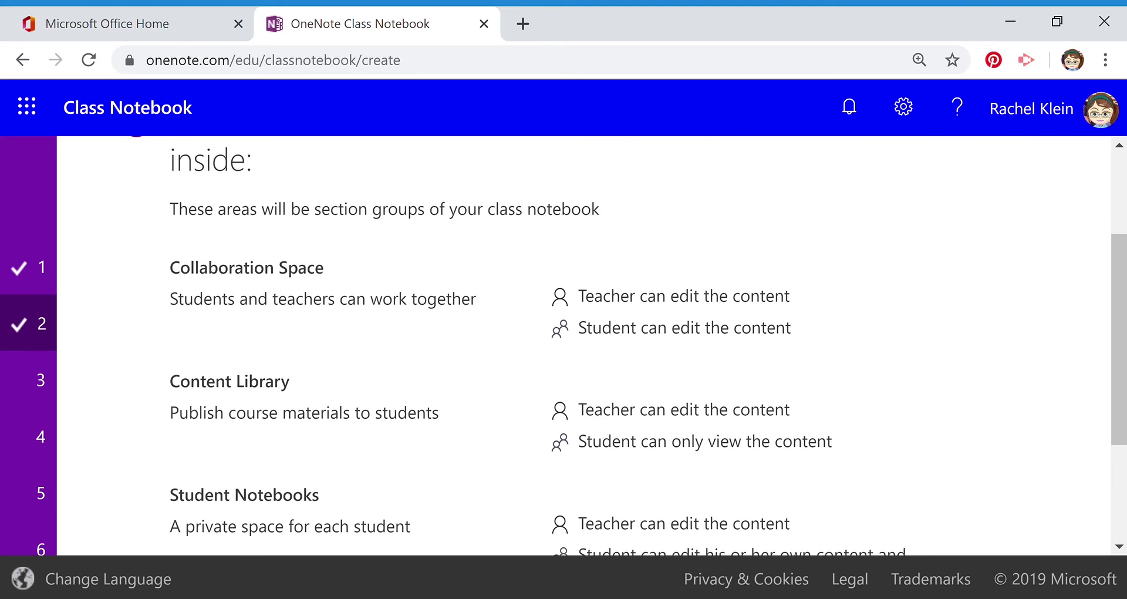
scroll(648, 346, "down", 1)
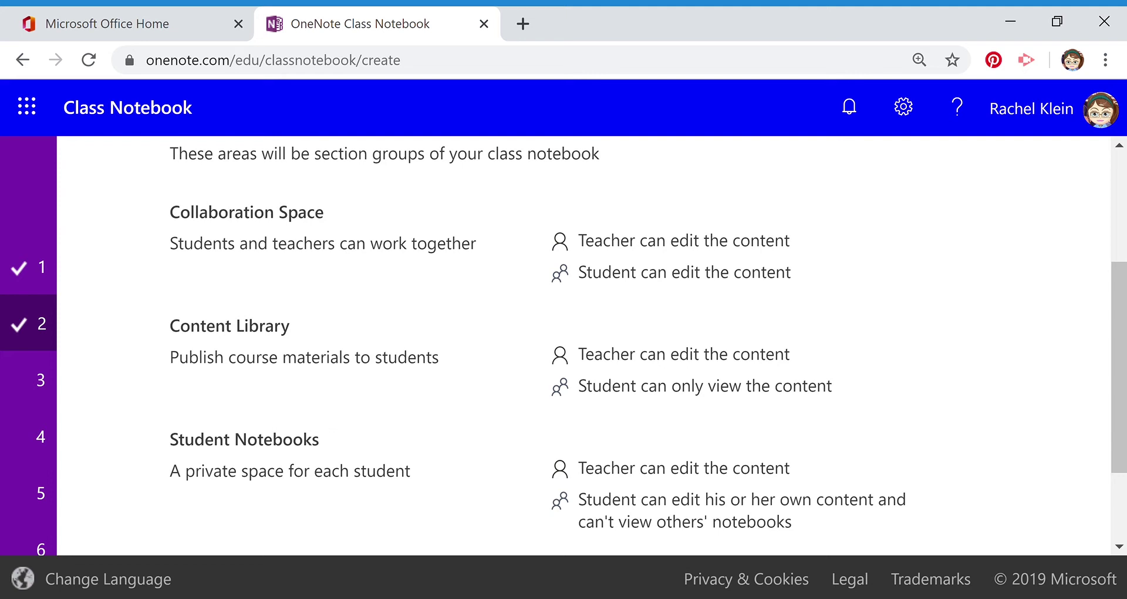
scroll(645, 334, "down", 1)
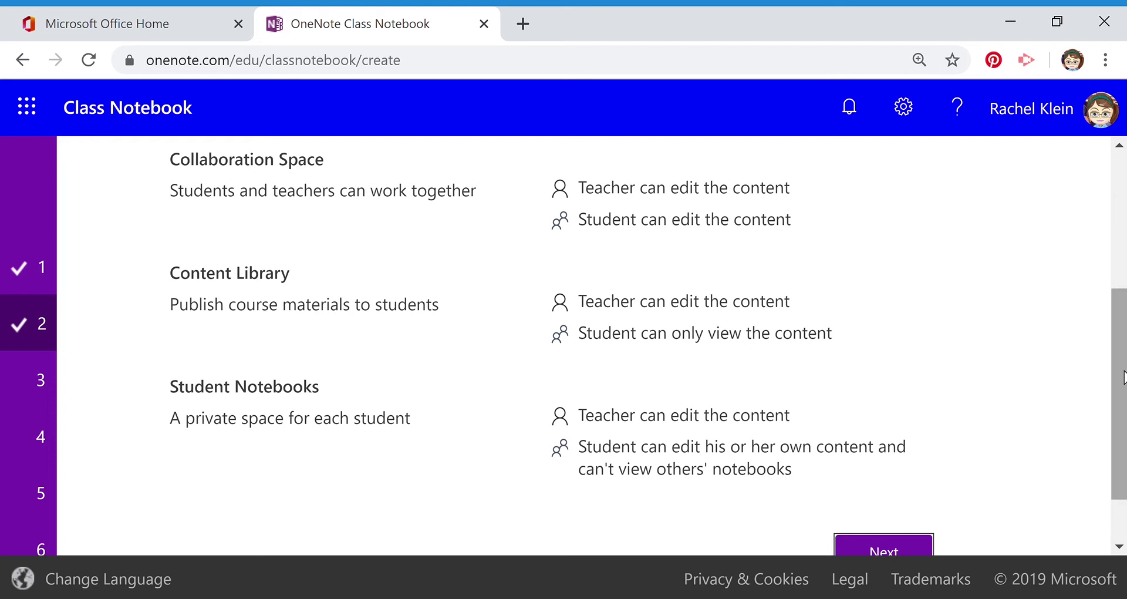
scroll(1118, 411, "down", 1)
left_click(903, 505)
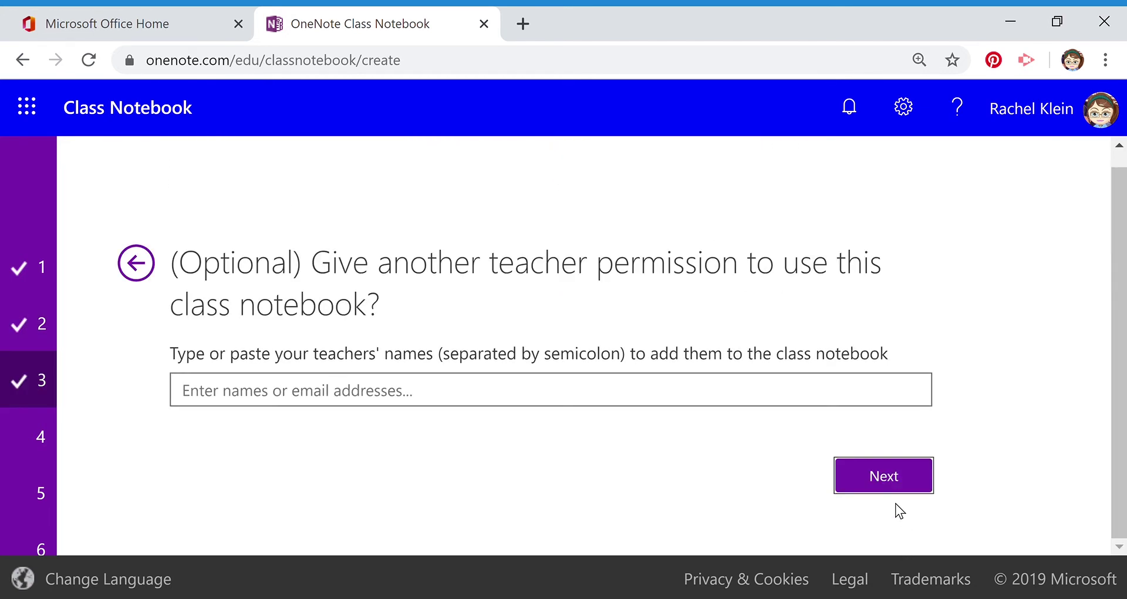
- Leave the co-teacher and student name fields empty and skip past both steps
left_click(199, 399)
mouse_move(53, 447)
left_click(883, 477)
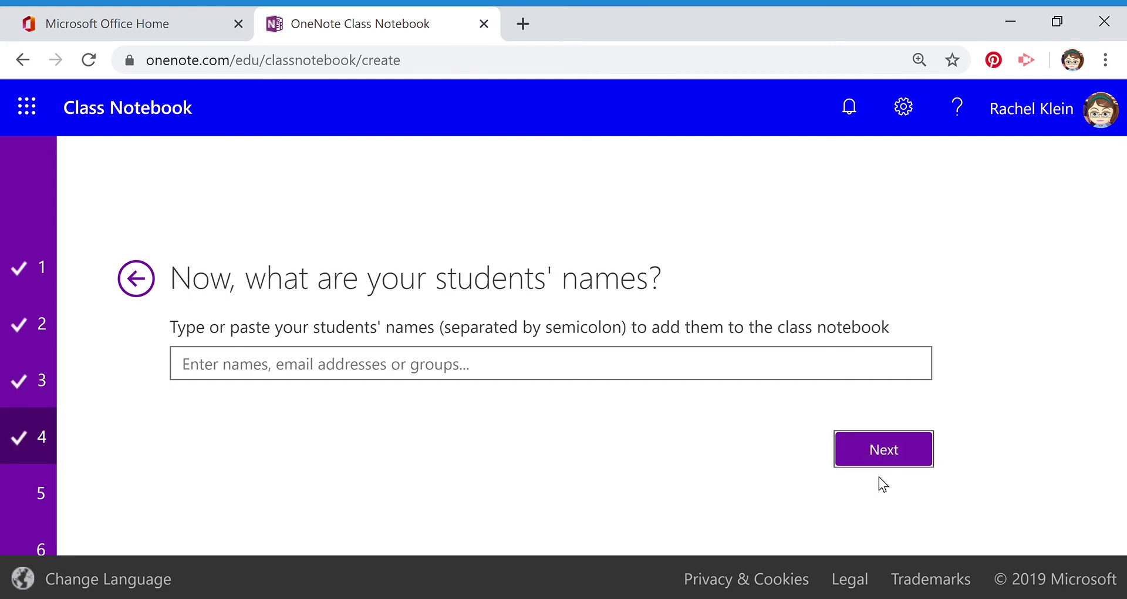
left_click(189, 381)
left_click(893, 455)
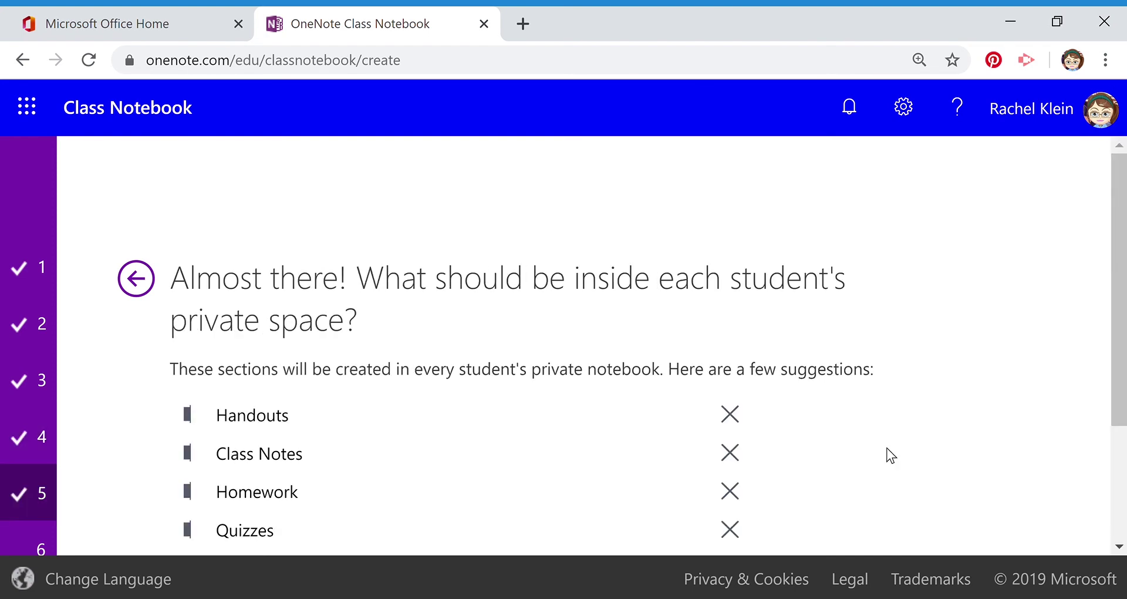
- Rename the new 'New Section (1)' student section to 'Social Studies' and proceed to the preview
left_click_drag(1122, 252, 1122, 308)
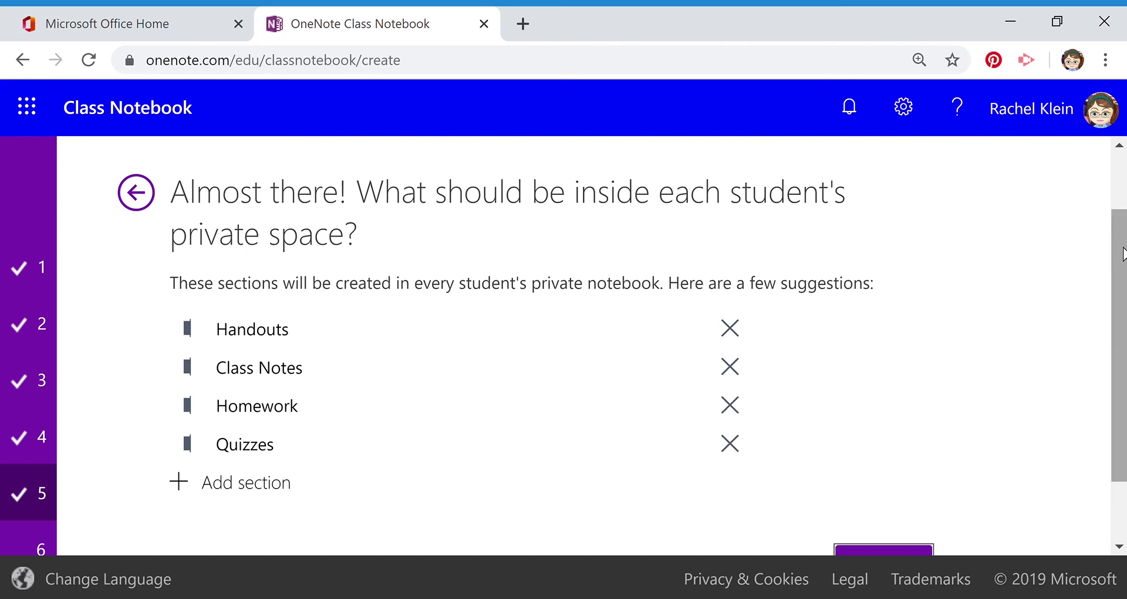
left_click_drag(1122, 254, 1123, 287)
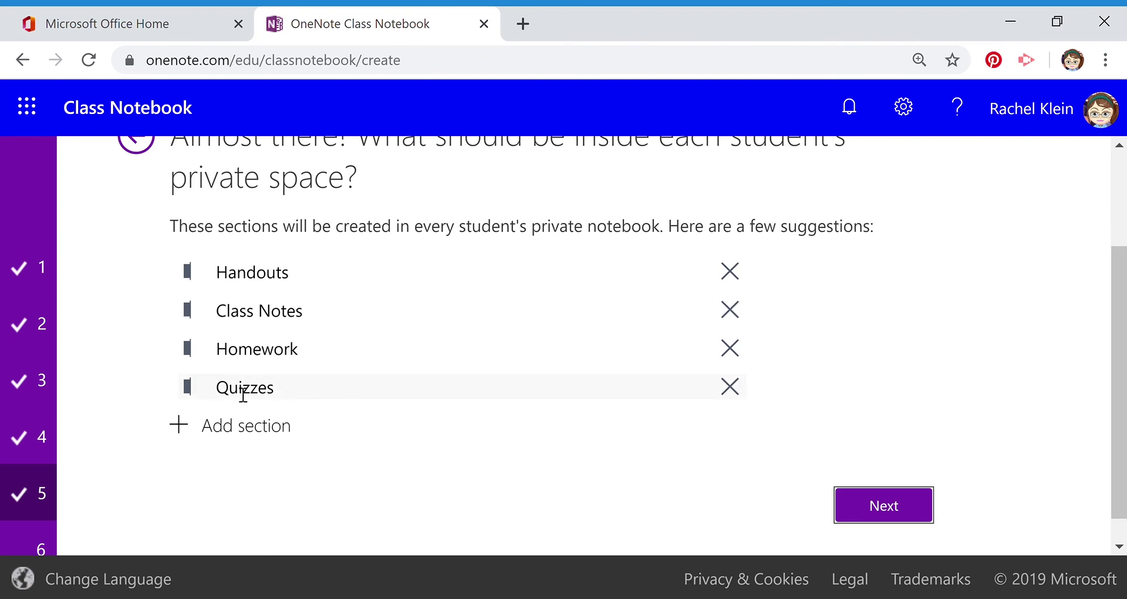
left_click(188, 431)
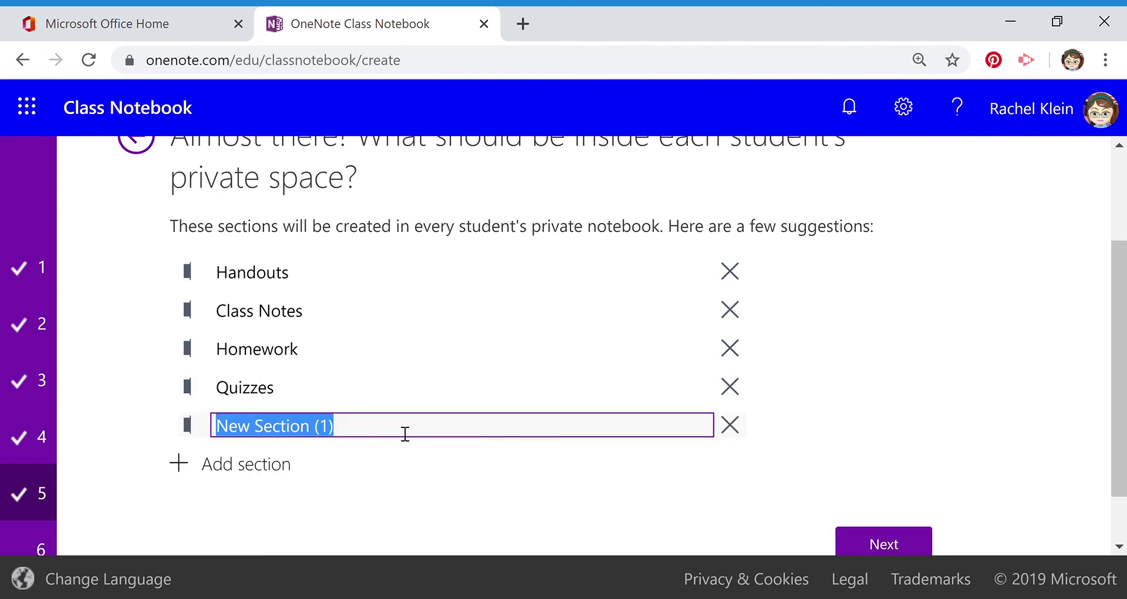
key("BackSpace")
type("S")
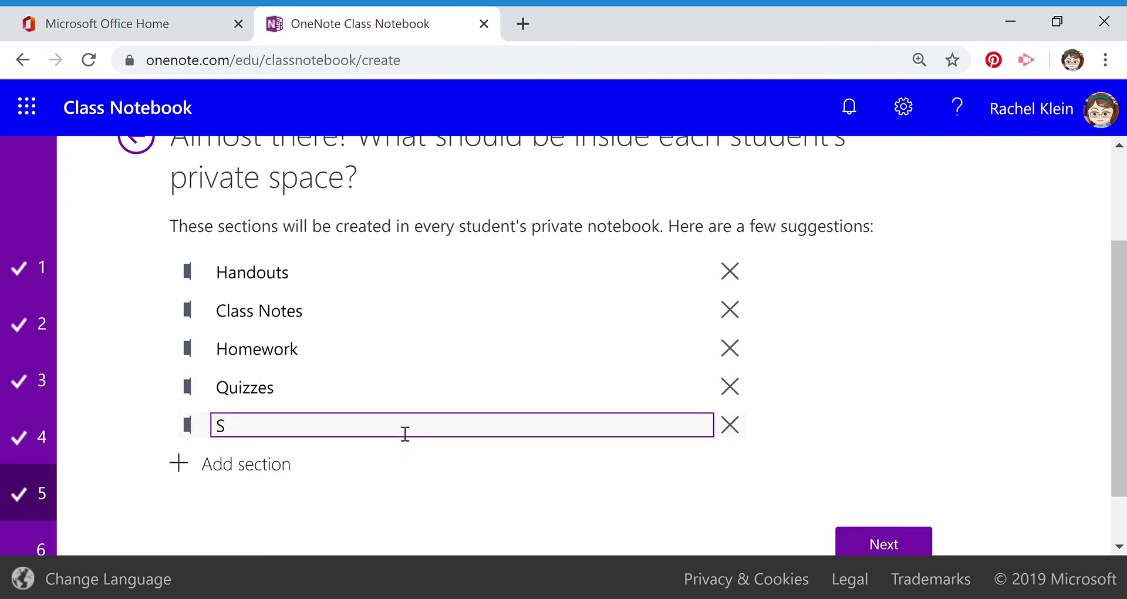
type("ocial Studies")
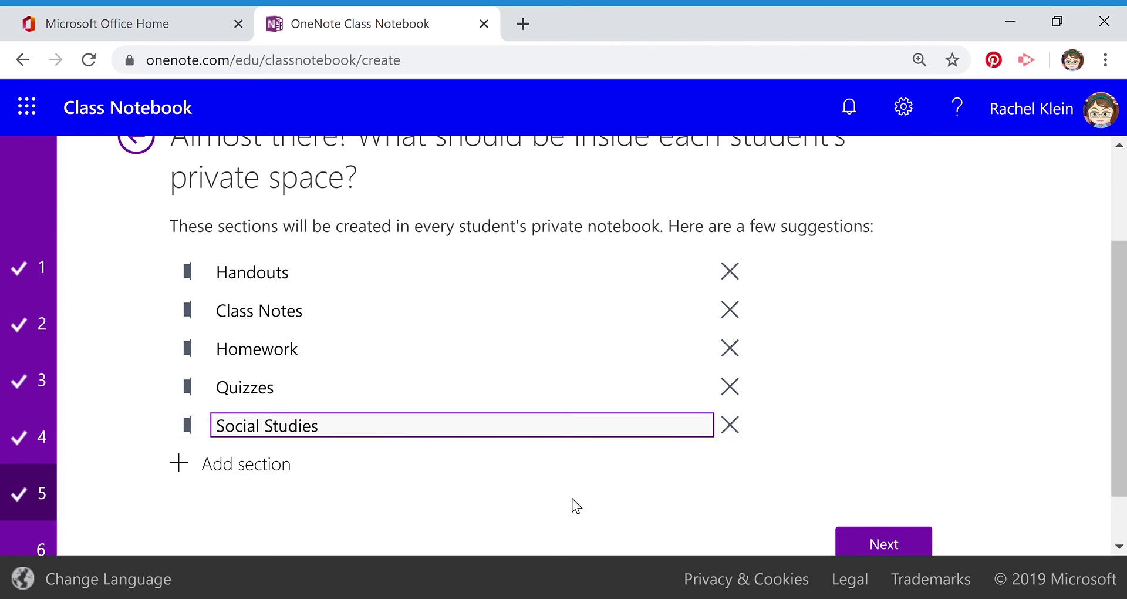
left_click(878, 541)
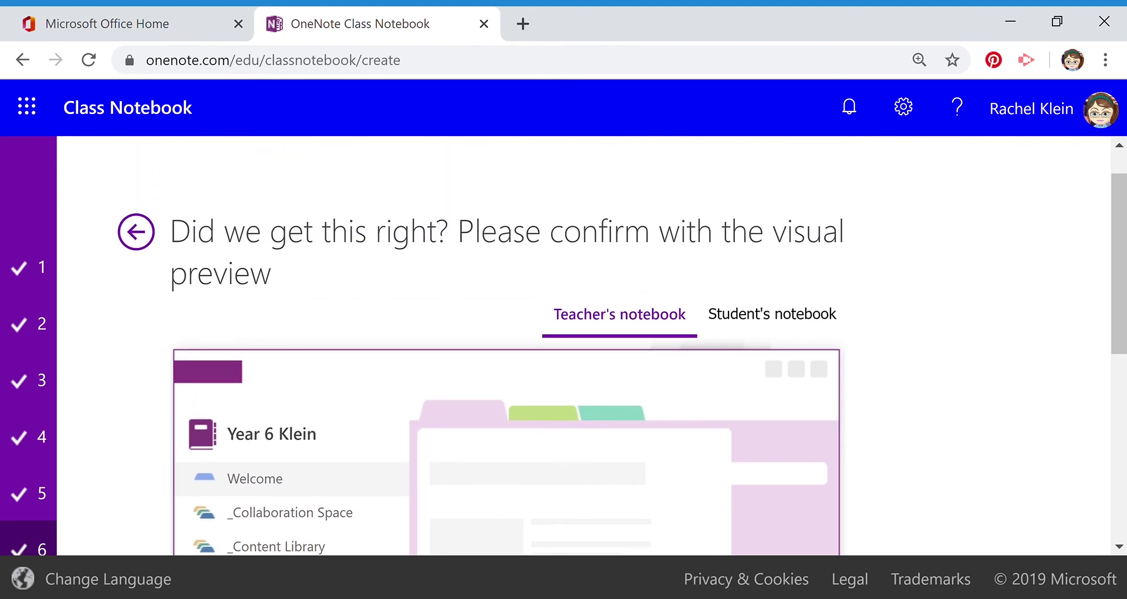
- Check the Student's notebook preview shows Social Studies, then create Year 6 Klein
scroll(563, 345, "down", 3)
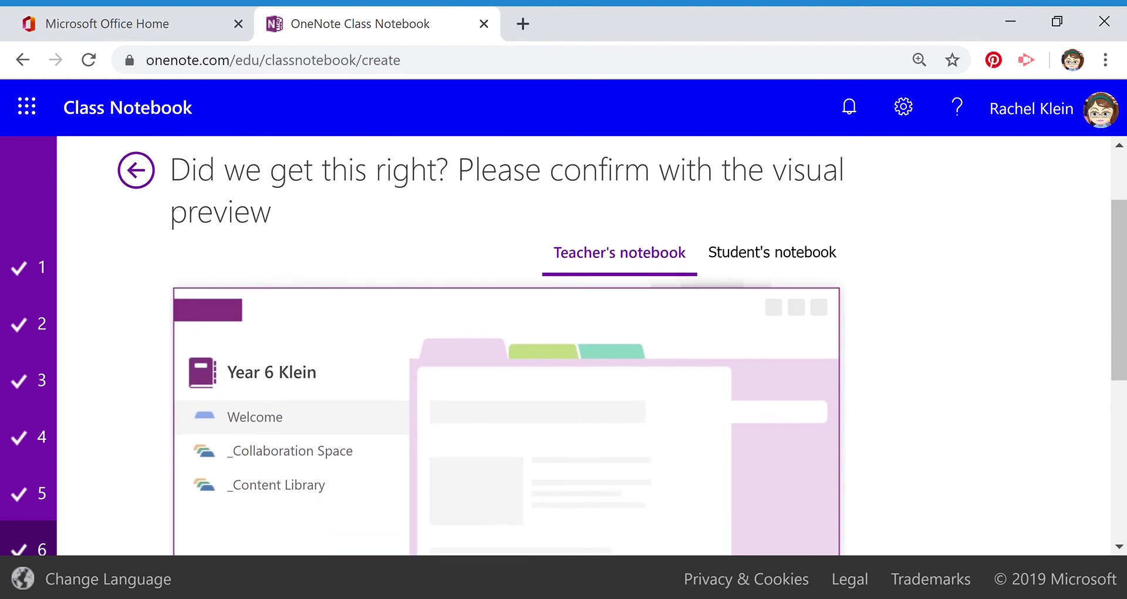
scroll(563, 345, "up", 1)
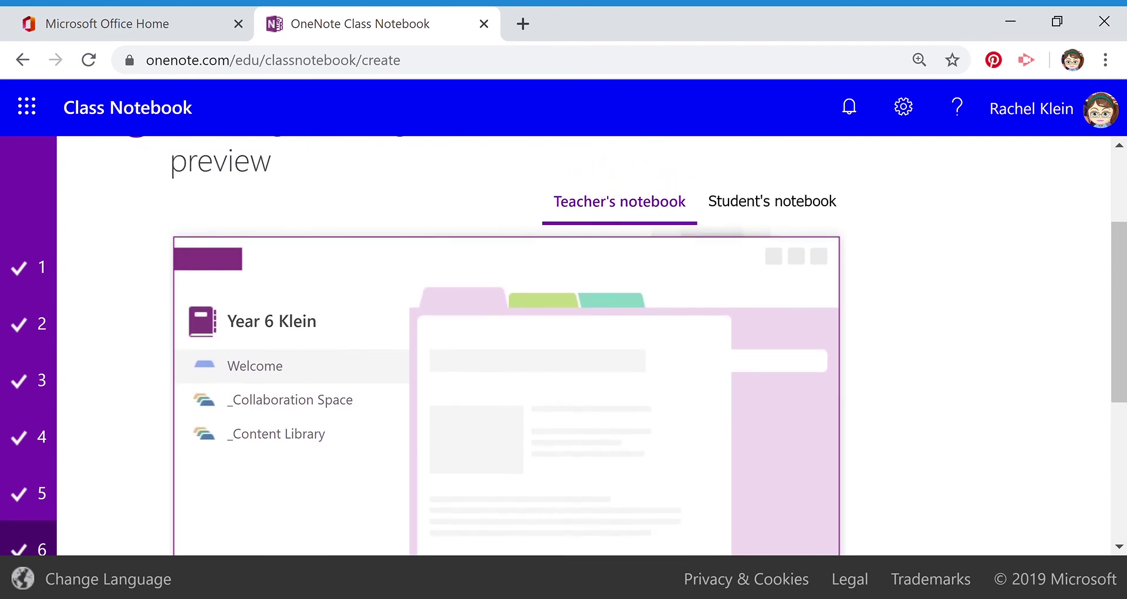
left_click(771, 216)
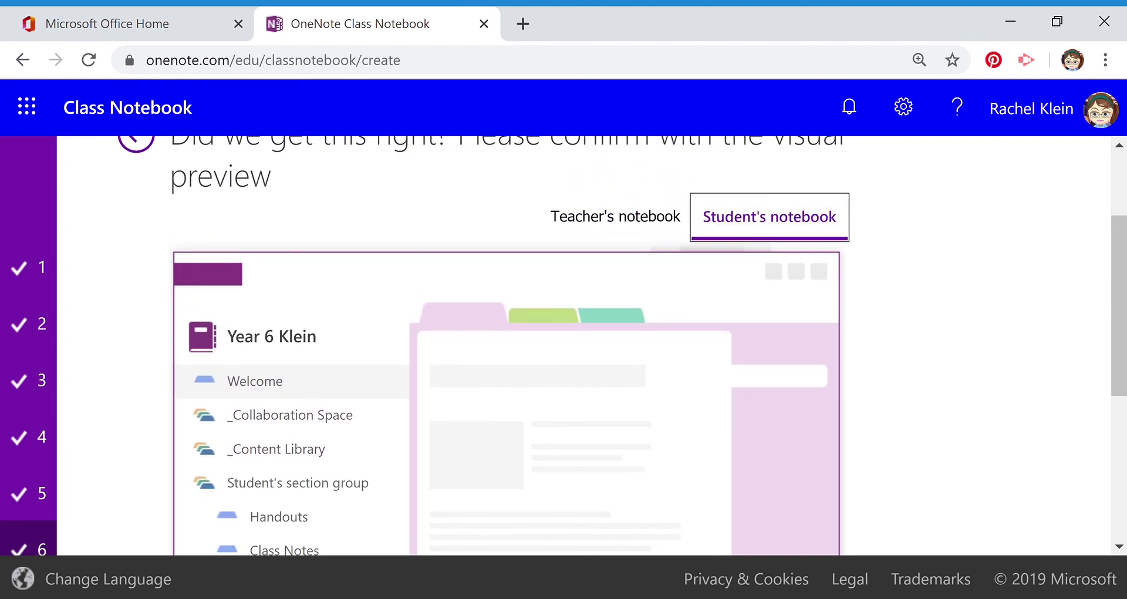
scroll(772, 217, "down", 3)
scroll(563, 345, "down", 1)
scroll(563, 345, "up", 2)
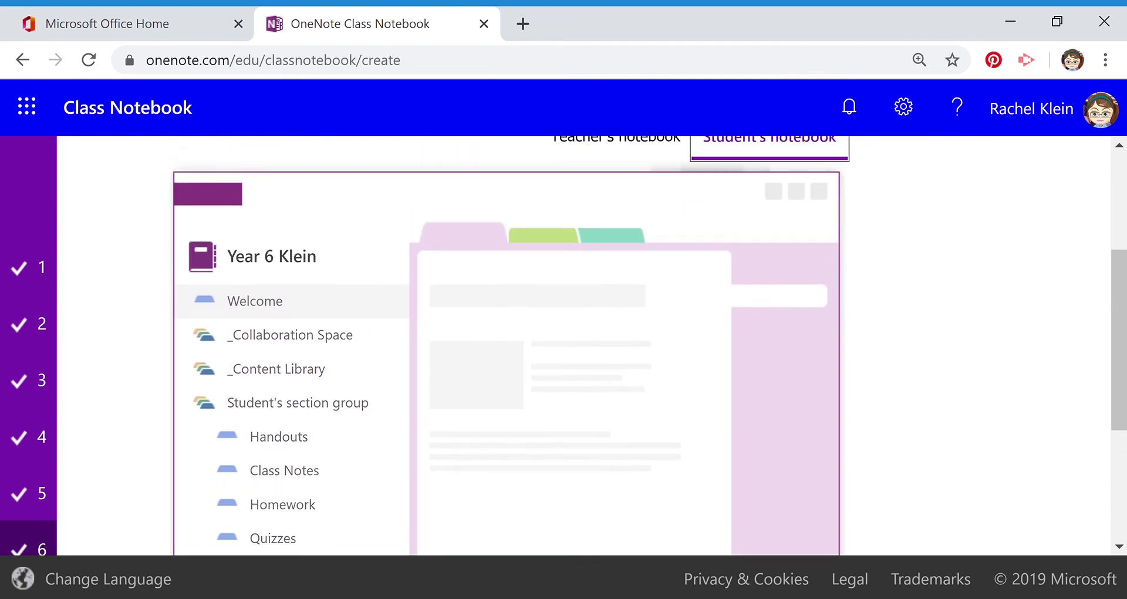
scroll(563, 345, "down", 4)
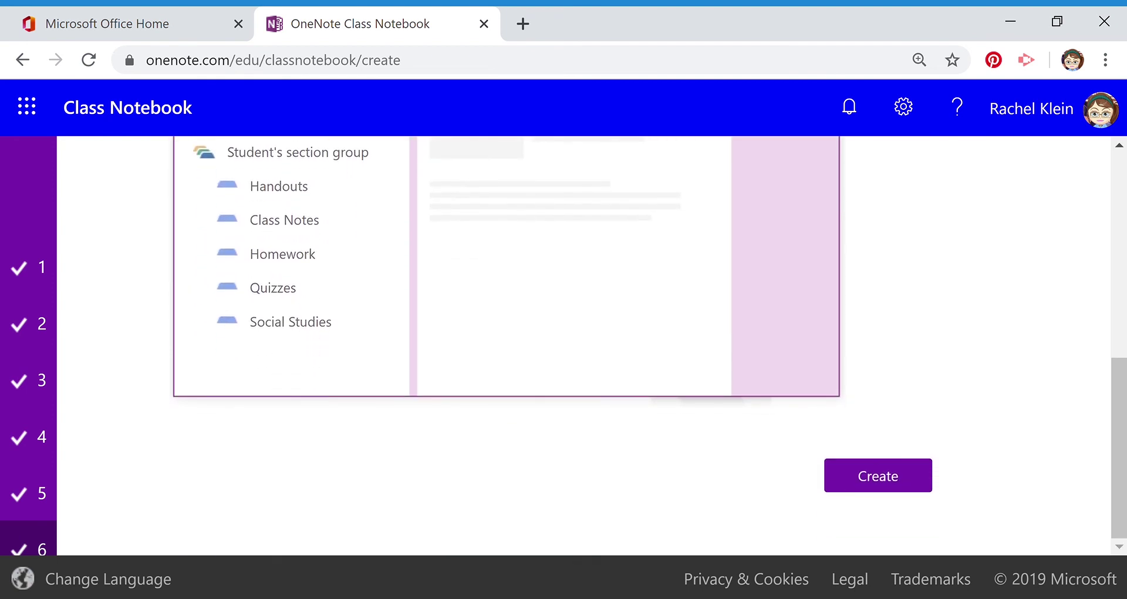
scroll(564, 345, "up", 5)
scroll(564, 345, "down", 3)
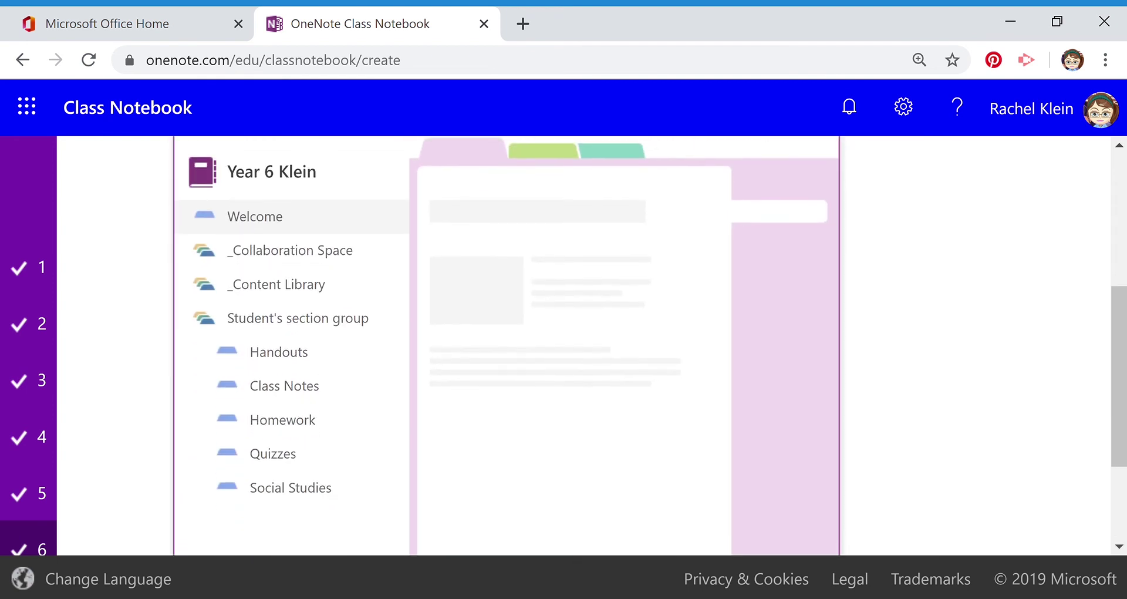
scroll(564, 345, "down", 3)
left_click(877, 476)
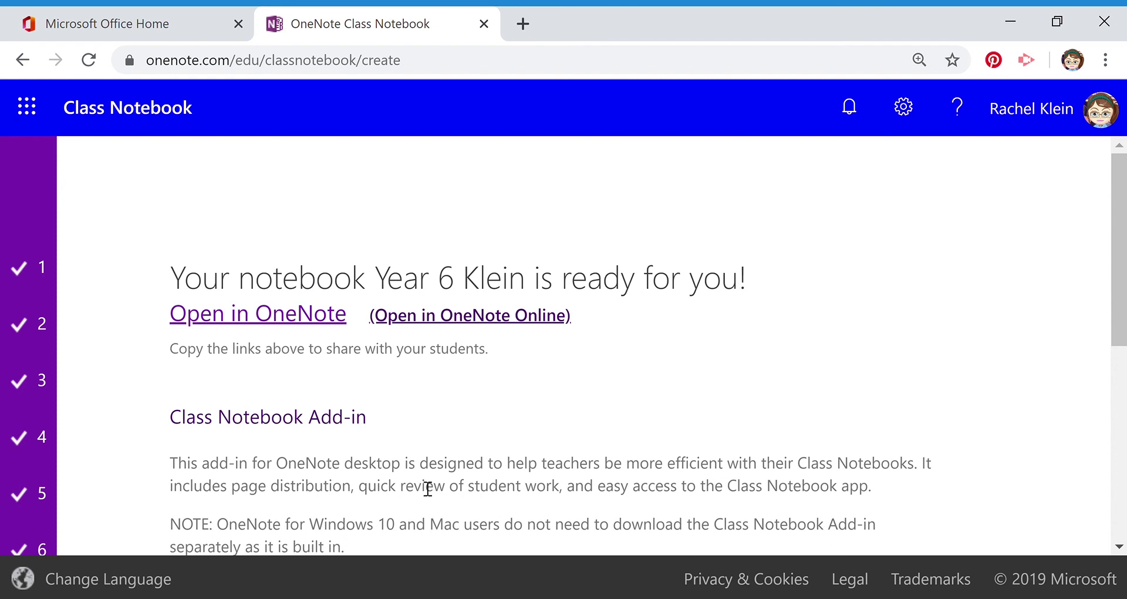
- Open Year 6 Klein through the '(Open in OneNote Online)' link
left_click(472, 320)
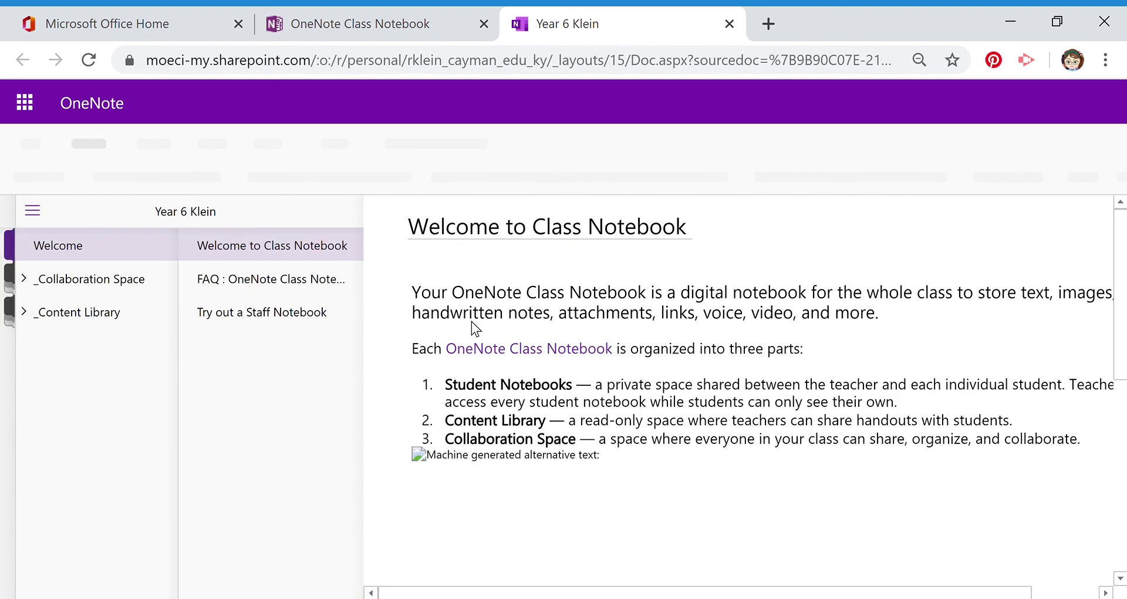
- Expand _Content Library and open its 'Using the Content Library' section
left_click(33, 320)
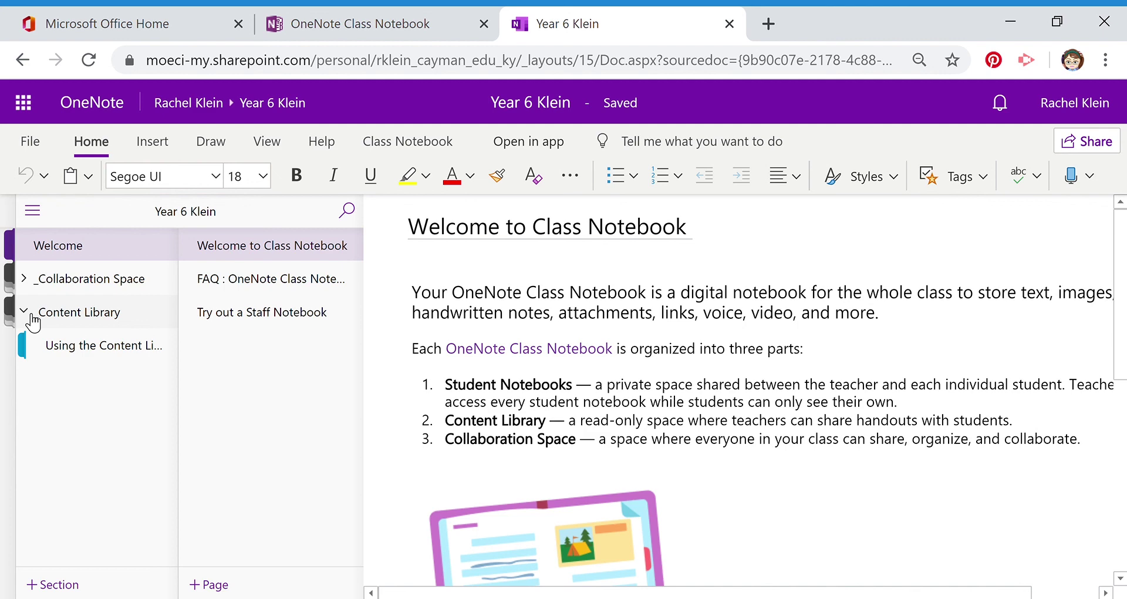
left_click(76, 353)
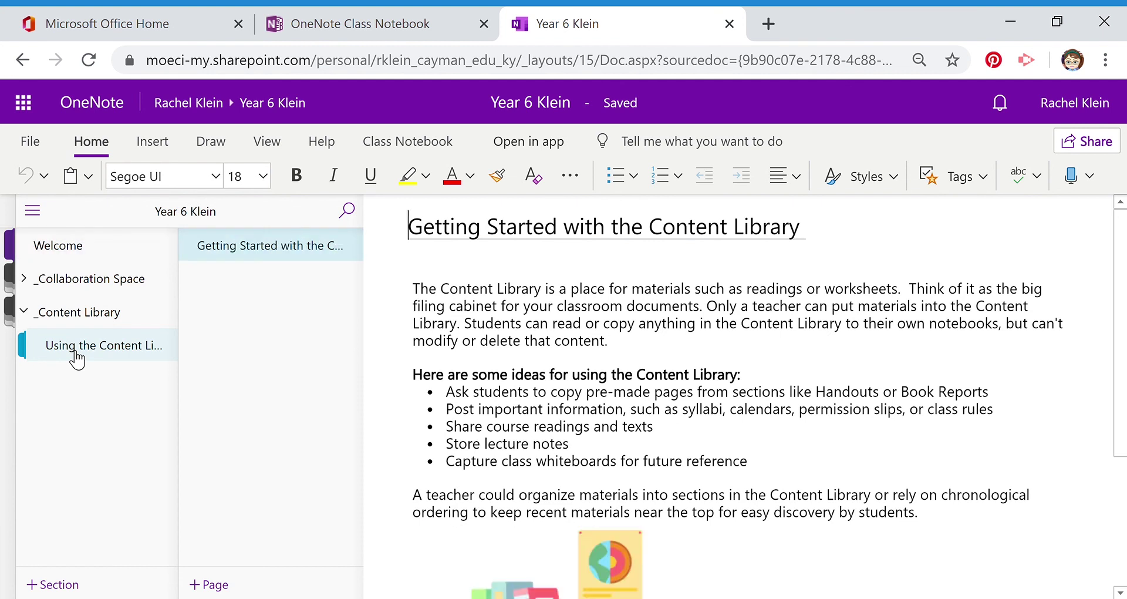